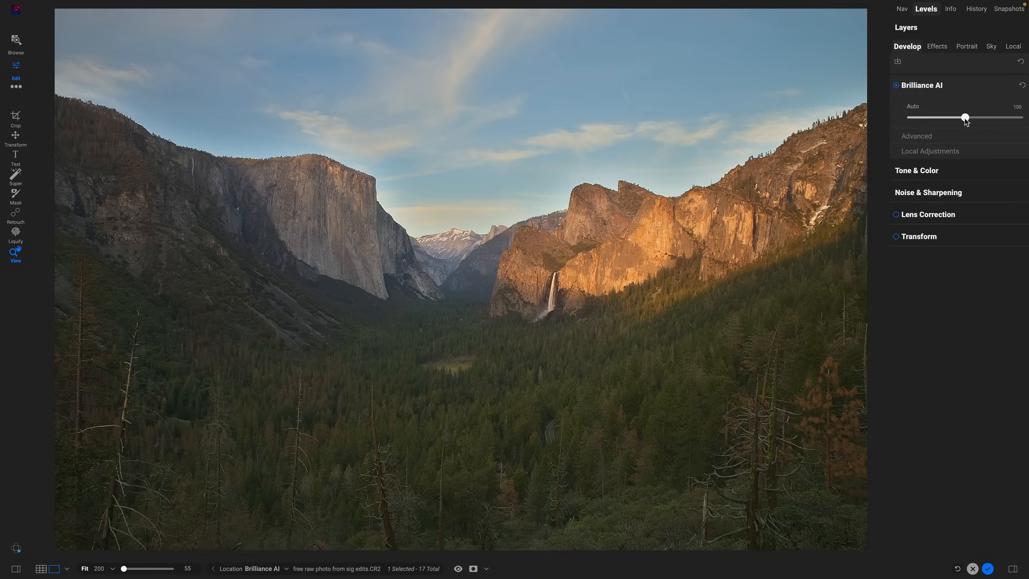
Lower Brilliance AI strength to 95 and, in Advanced, set Color 30 and Tone 97.
mouse_move(964, 118)
left_mouse_down()
mouse_move(921, 118)
mouse_move(996, 118)
mouse_move(963, 118)
left_mouse_up()
left_click(956, 137)
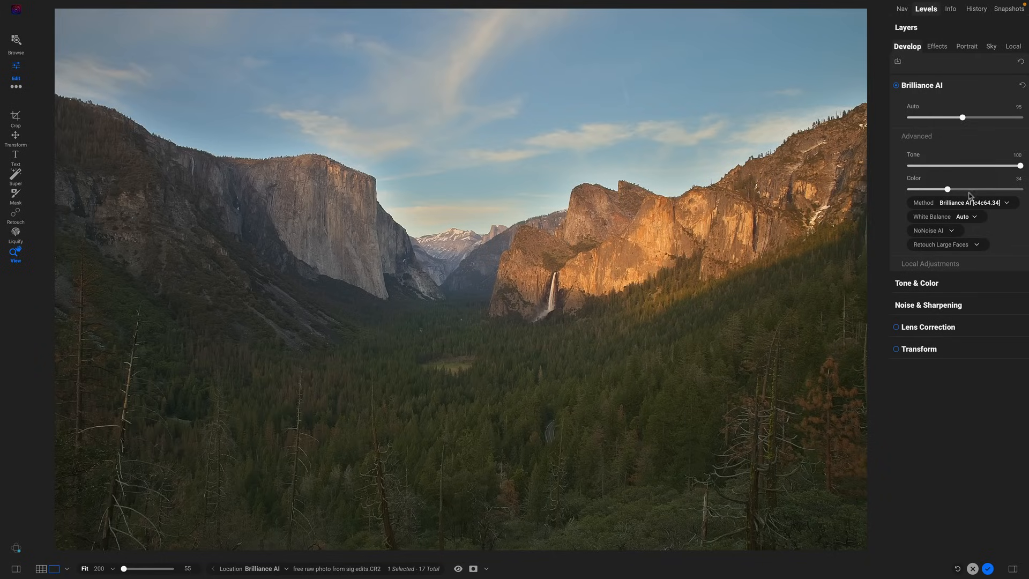
mouse_move(949, 191)
left_mouse_down()
mouse_move(931, 189)
mouse_move(950, 191)
left_mouse_up()
mouse_move(1018, 166)
left_mouse_down()
mouse_move(999, 167)
mouse_move(1017, 167)
left_mouse_up()
Set Brilliance AI Flora region to 61 and Sky to 74, then show the Sky local layer.
left_click(957, 268)
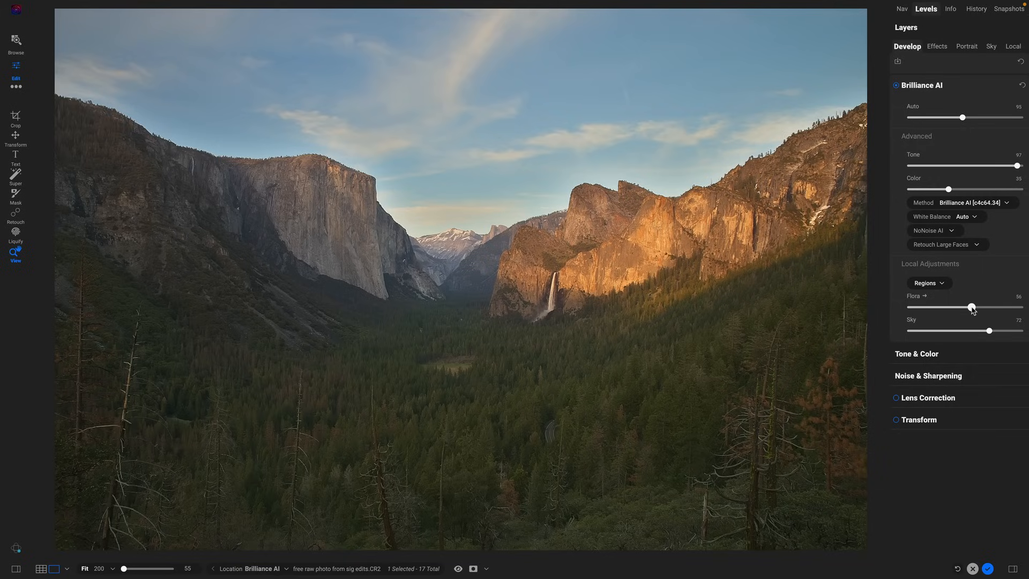
mouse_move(973, 308)
left_mouse_down()
mouse_move(910, 309)
mouse_move(994, 308)
mouse_move(912, 332)
mouse_move(992, 331)
left_mouse_up()
left_click(922, 321)
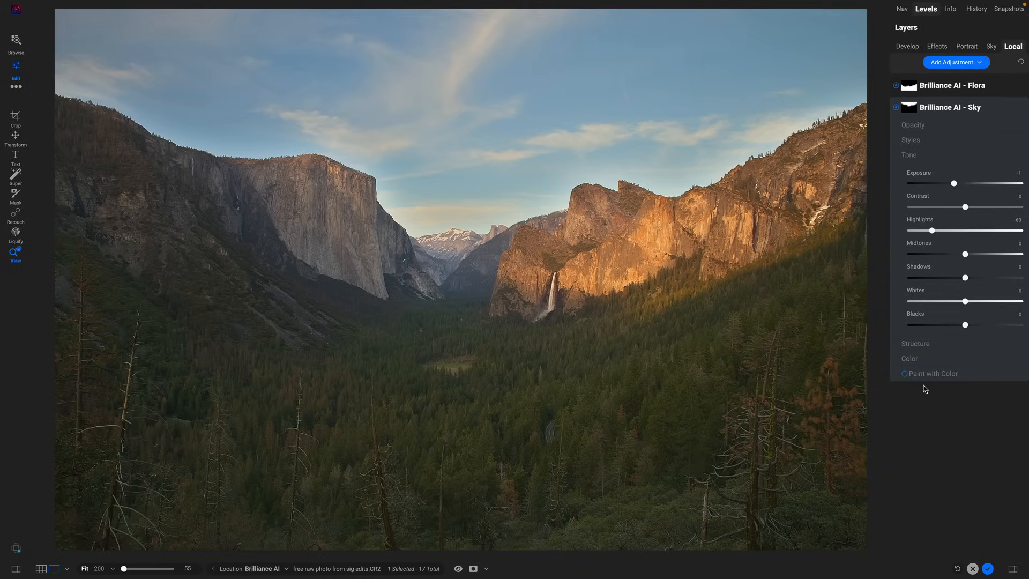
Add Mountain to the Brilliance AI regions and compare against the unedited valley photo.
mouse_move(908, 107)
left_click(906, 46)
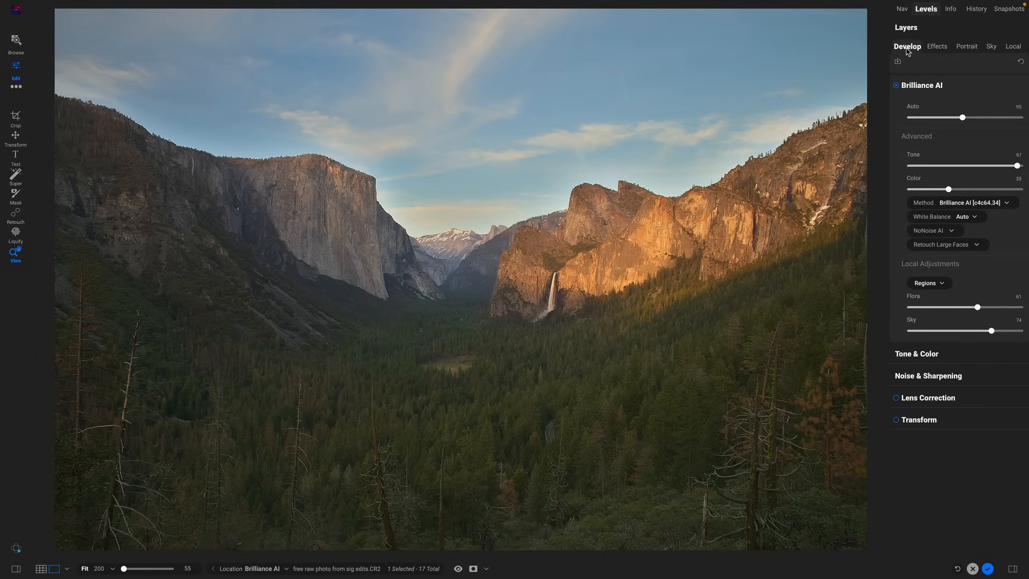
left_click(940, 283)
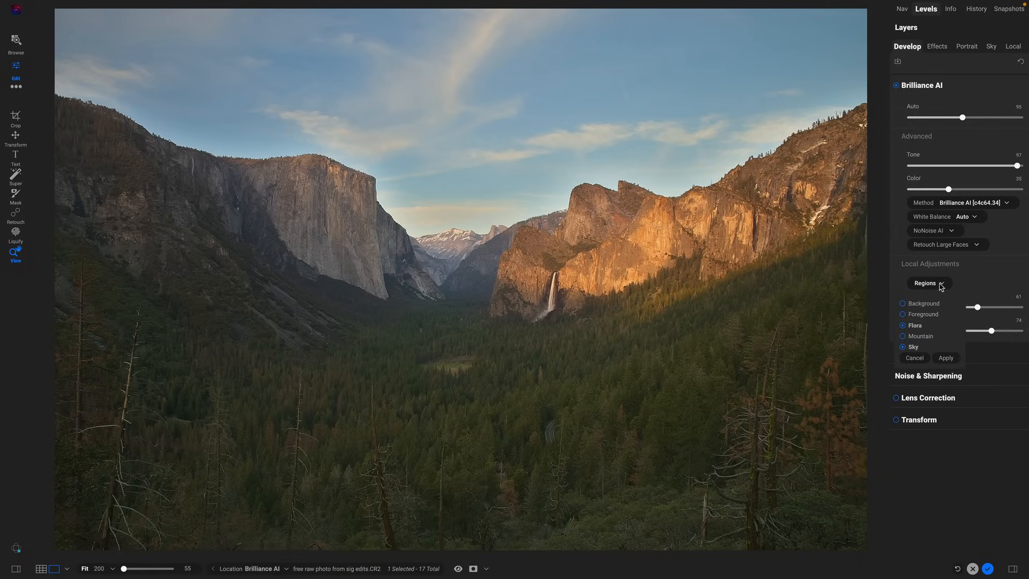
left_click(903, 336)
left_click(946, 357)
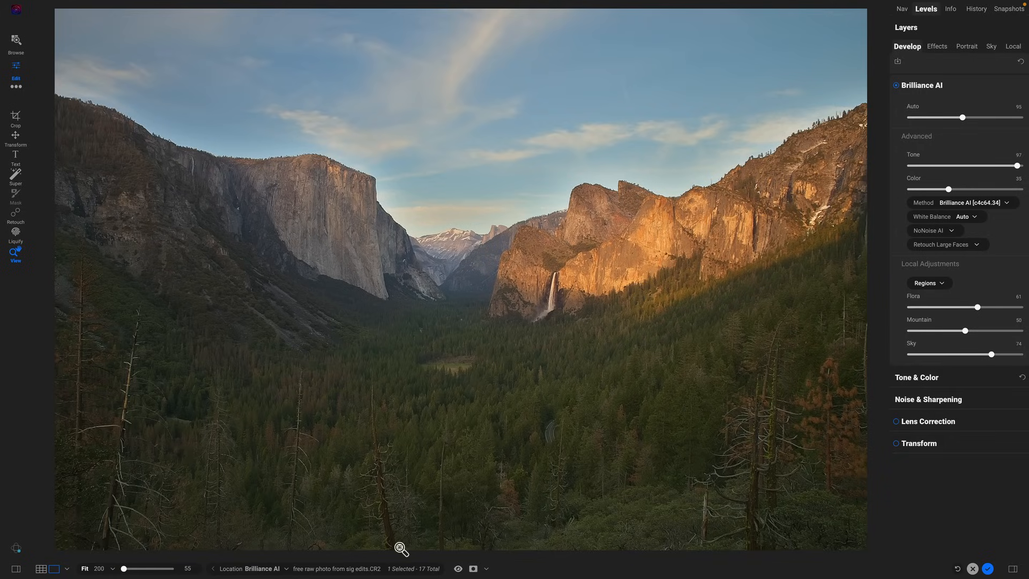
left_click(459, 569)
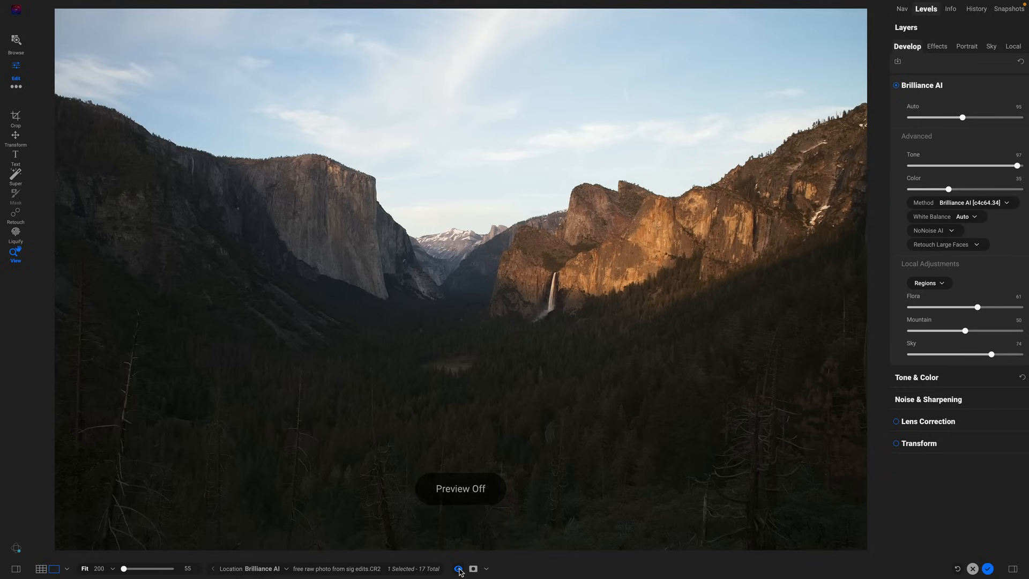
left_click(460, 569)
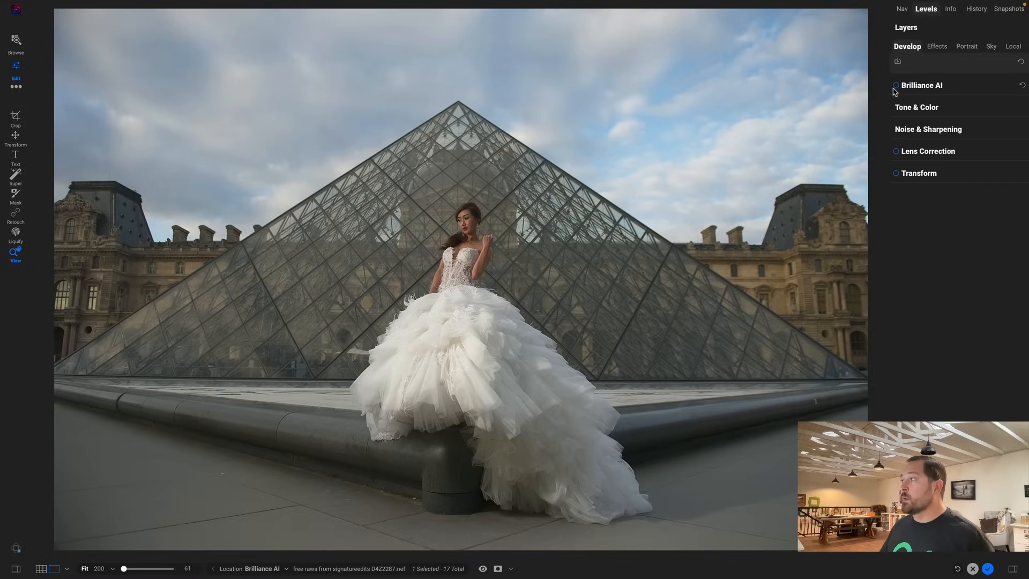
Enable Brilliance AI on the Louvre bridal photo at strength 109, comparing before and after.
left_click(898, 85)
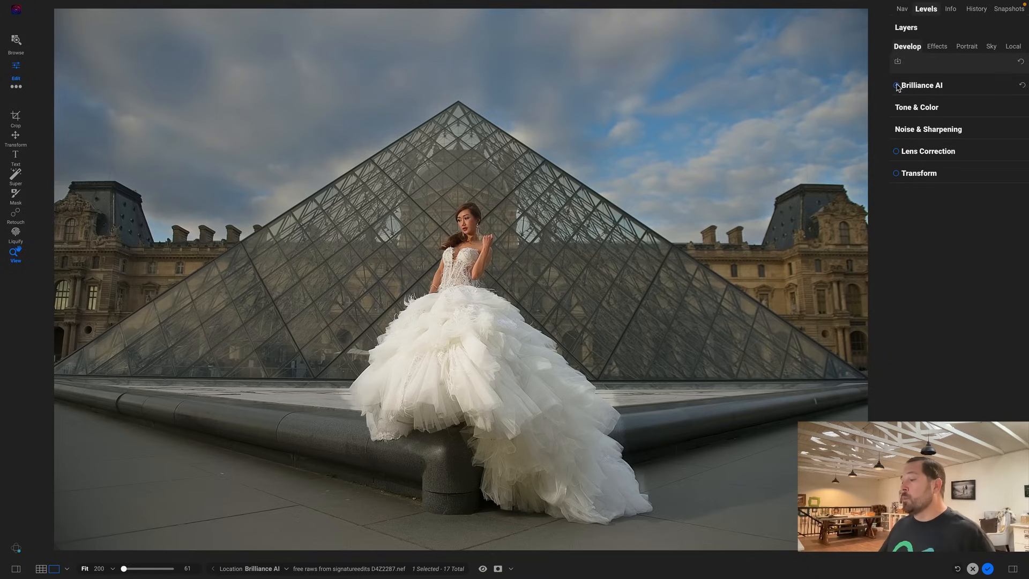
left_click(483, 570)
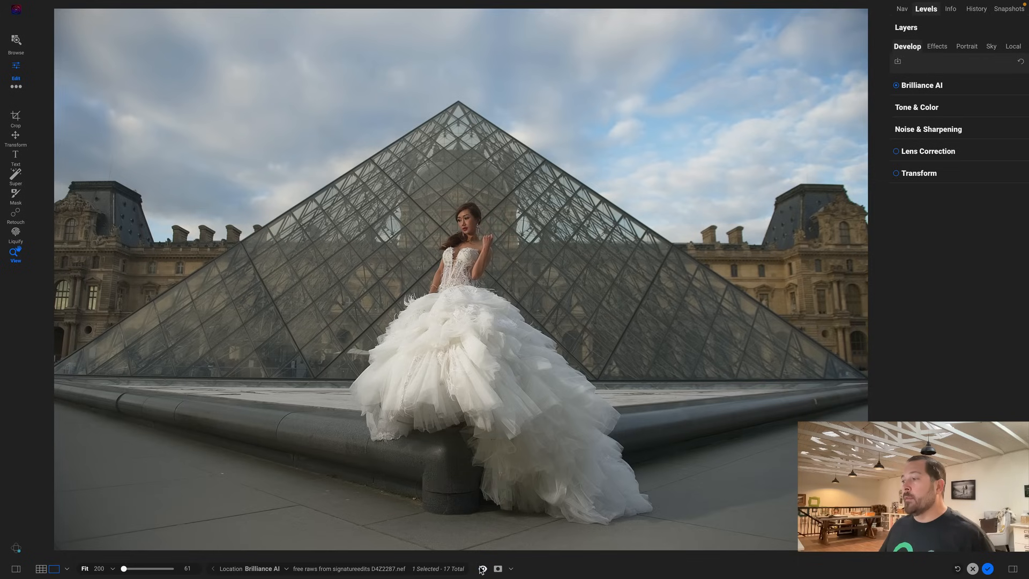
left_click(483, 570)
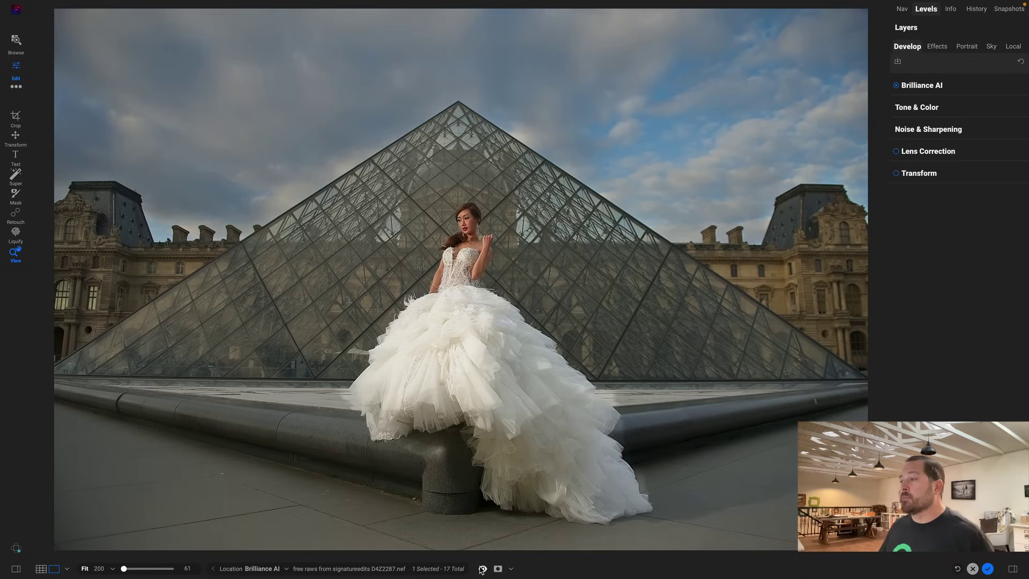
left_click(917, 88)
mouse_move(964, 118)
left_mouse_down()
mouse_move(936, 118)
mouse_move(970, 118)
left_mouse_up()
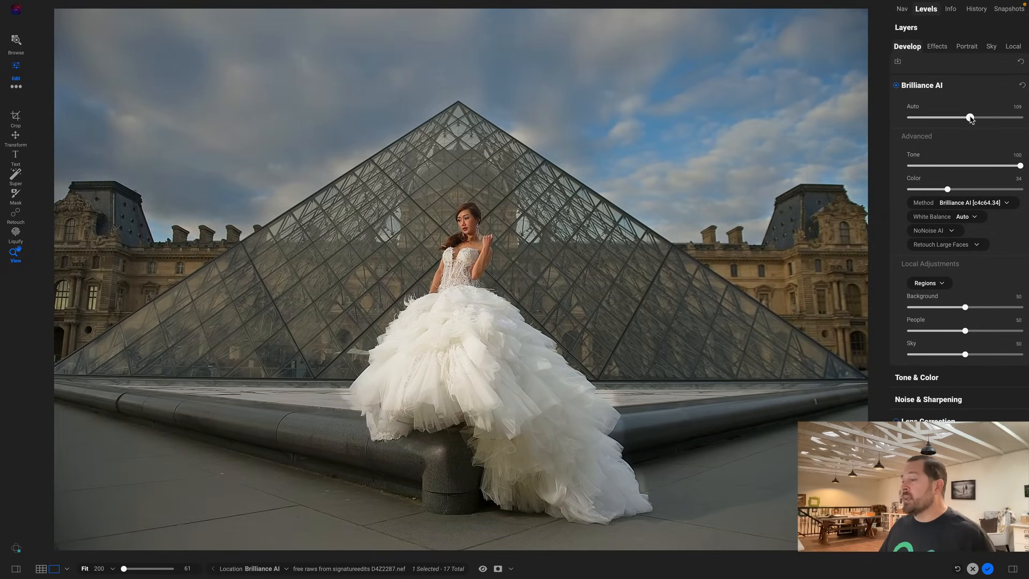
Bring up Portrait AI retouching and zoom in on the bride's face.
left_click(970, 49)
left_click(468, 226)
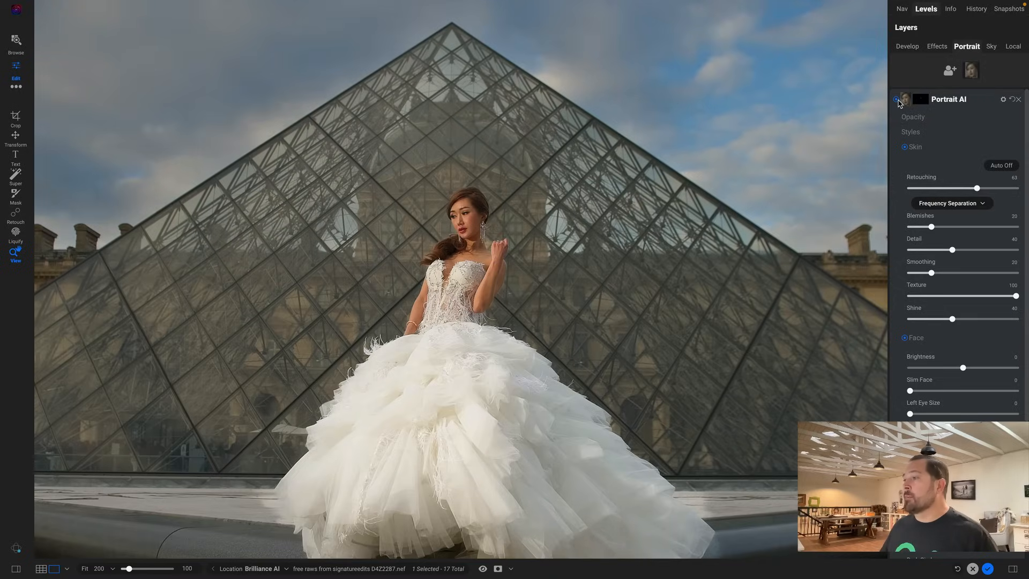
Fit the whole portrait in view and show the Background region's local adjustment layer.
left_click(945, 100)
key("ctrl+0")
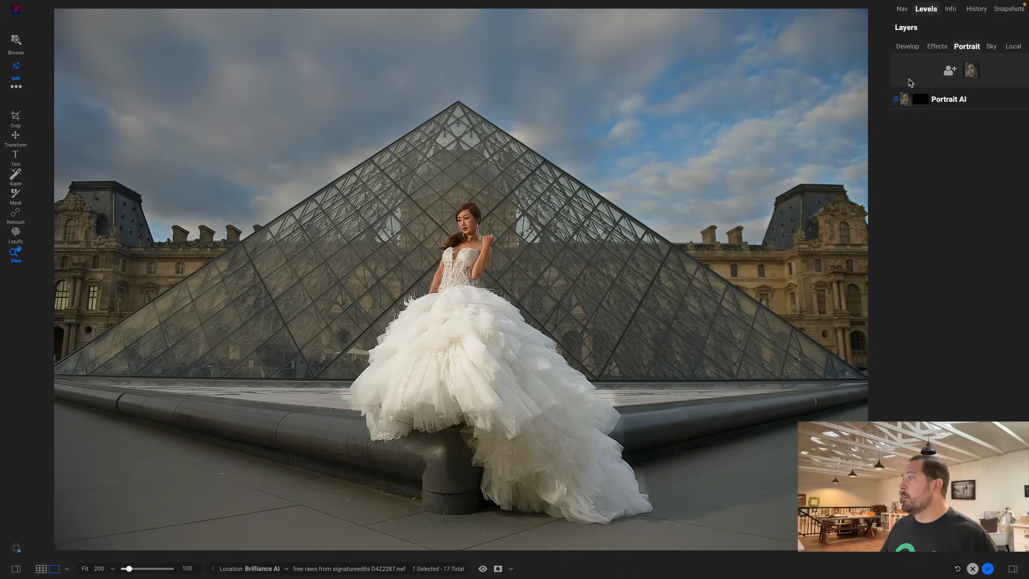
left_click(906, 45)
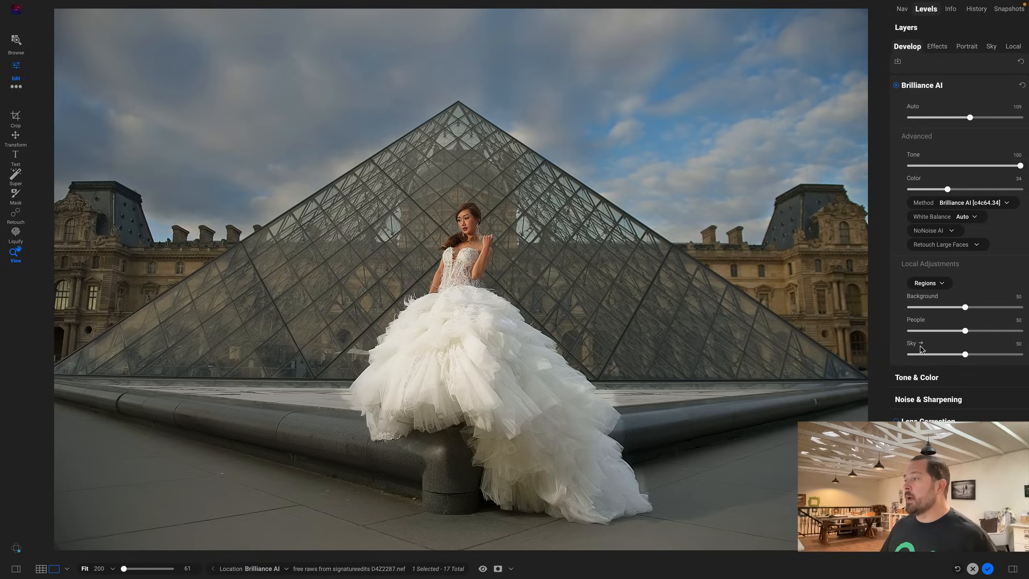
left_click(943, 296)
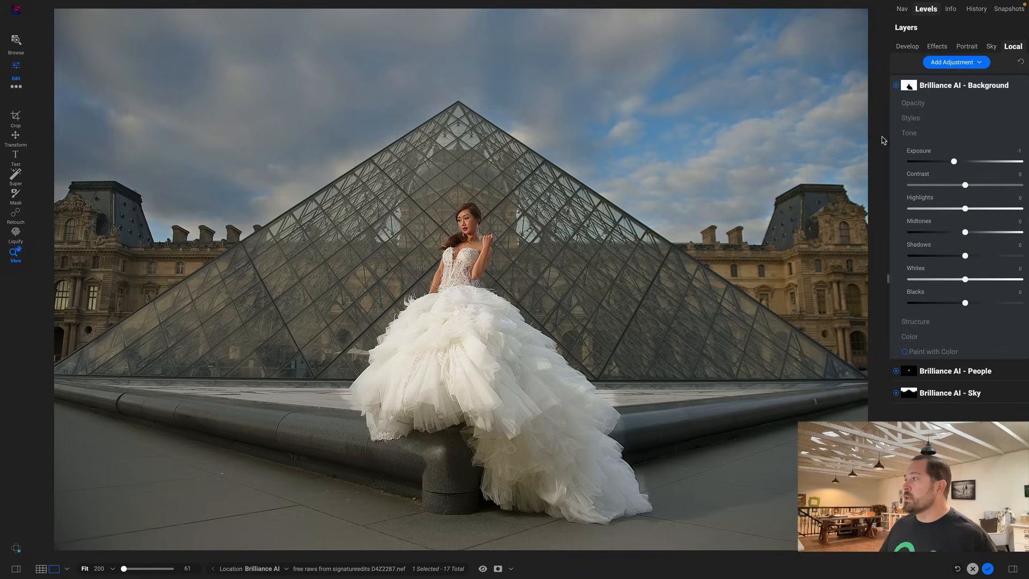
Toggle the Background, People and Sky layers and the preview to compare the edit.
left_click(897, 86)
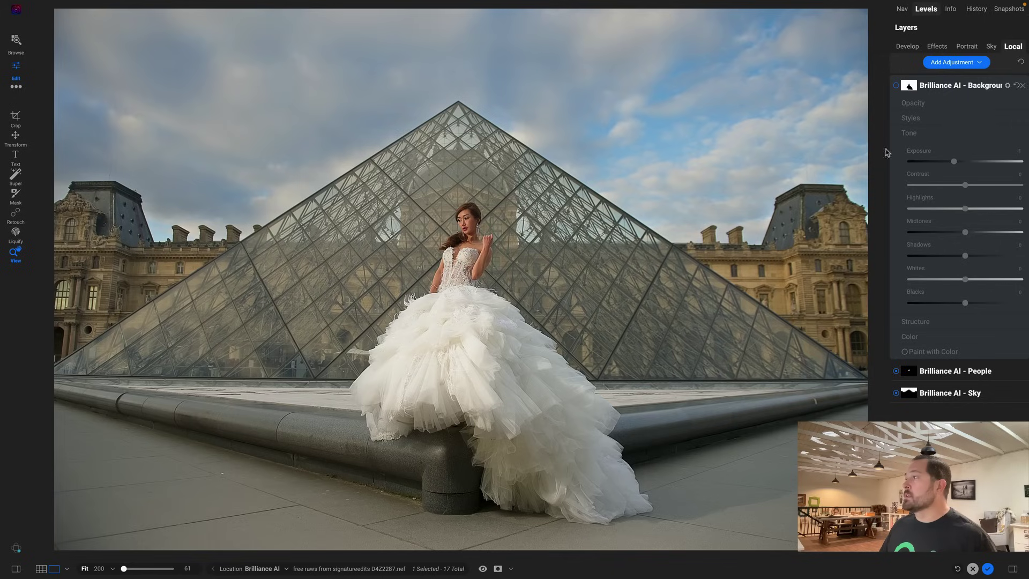
left_click(897, 373)
left_click(898, 393)
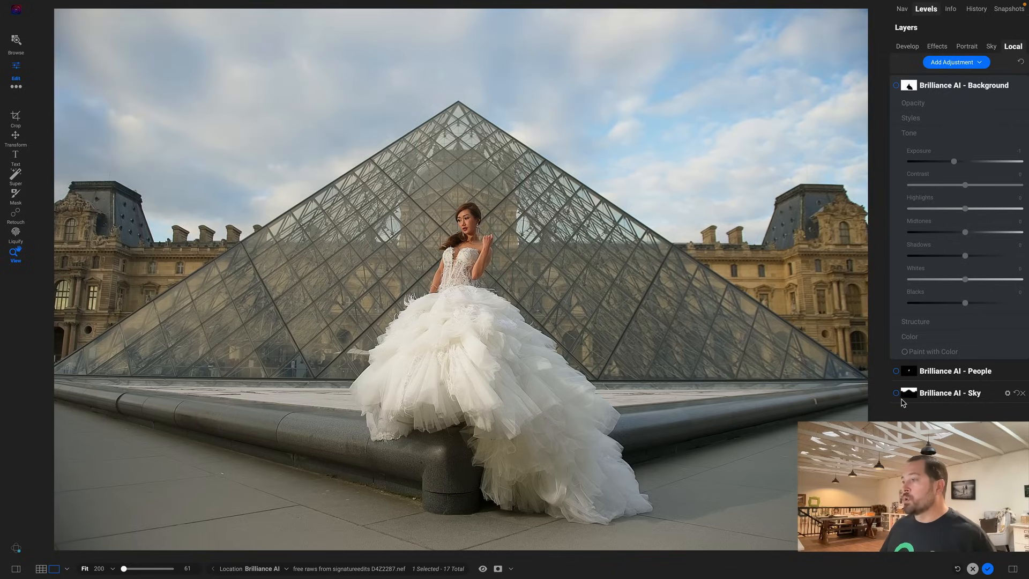
left_click(898, 394)
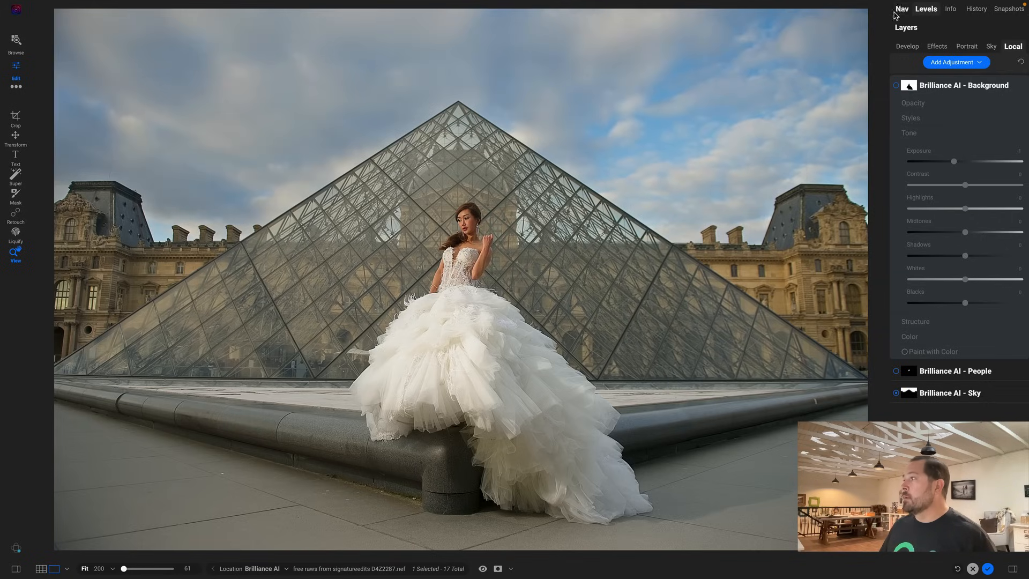
left_click(898, 86)
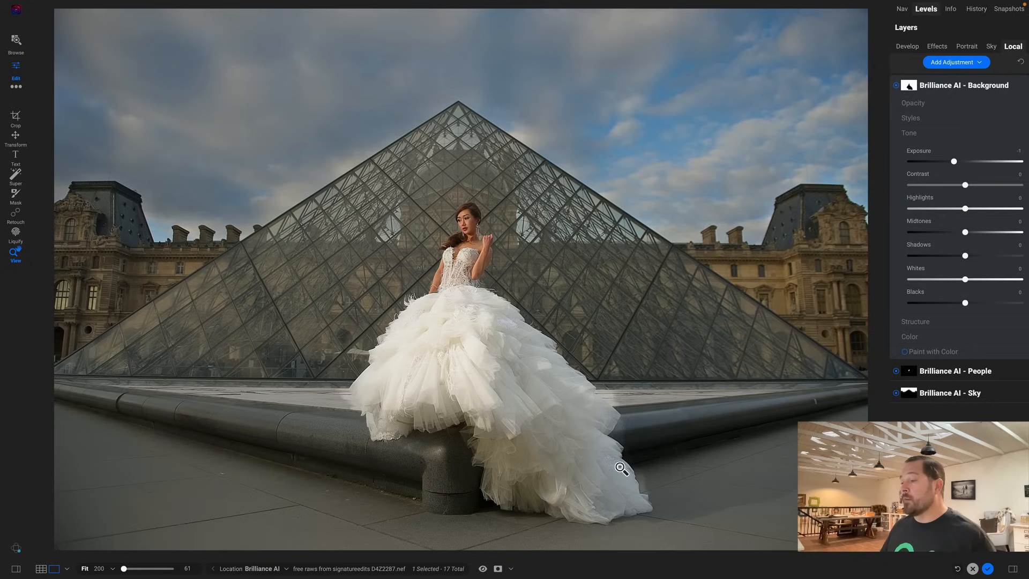
left_click(484, 569)
left_click(483, 569)
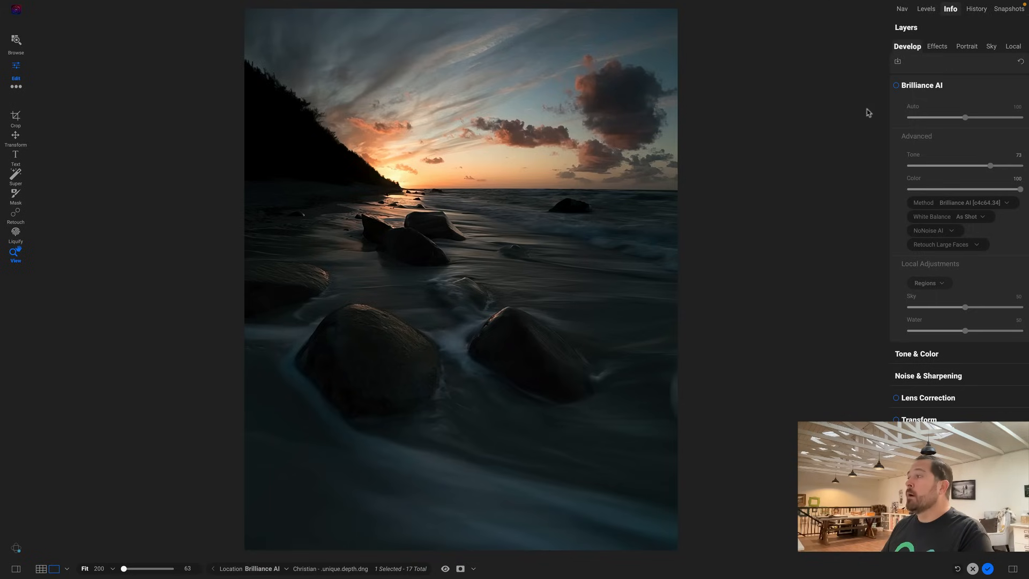
Enable Brilliance AI on the seascape with Sky region 62 and Water 42, comparing before and after.
left_click(898, 86)
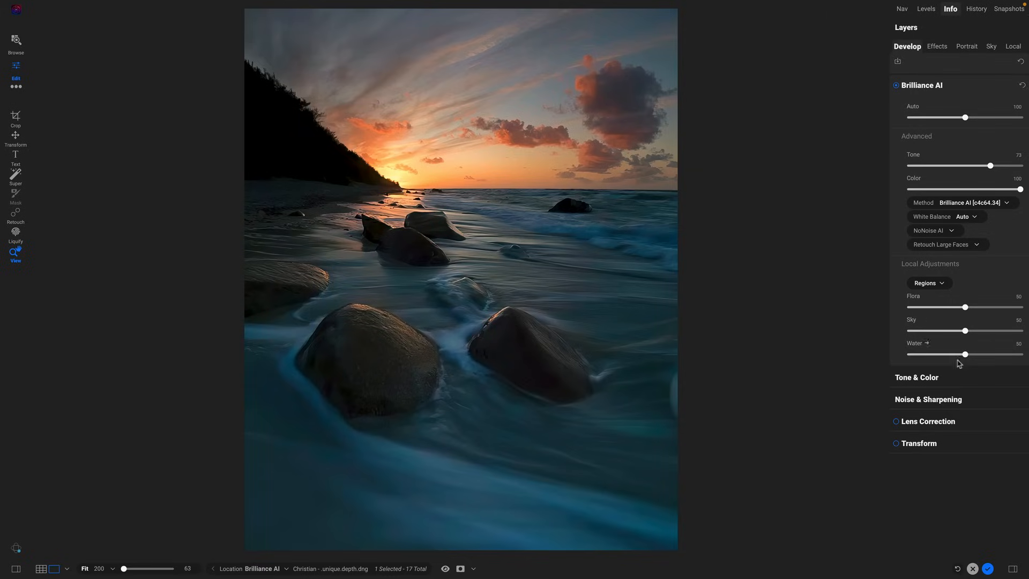
left_click(952, 400)
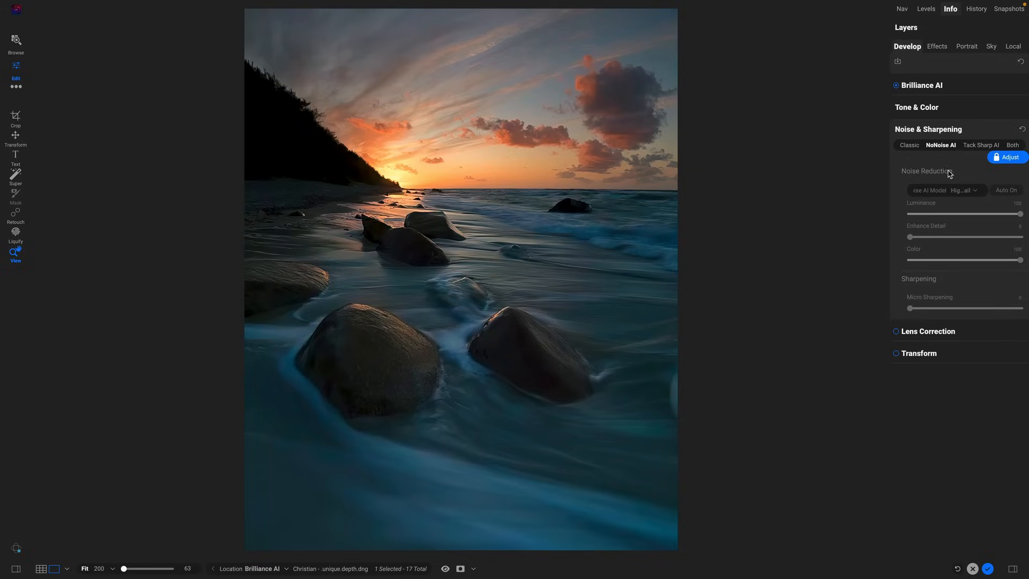
left_click(952, 133)
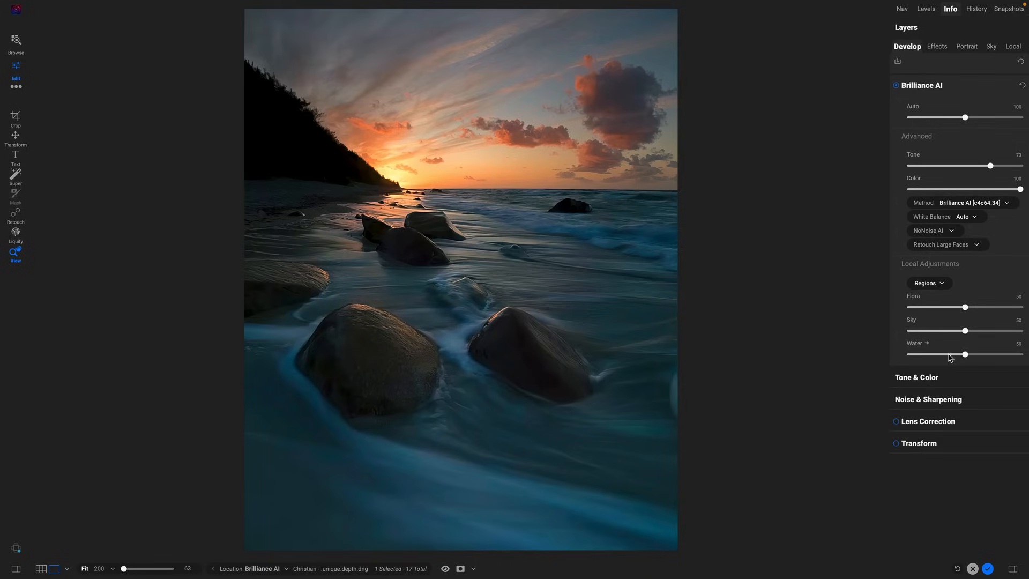
mouse_move(965, 331)
left_mouse_down()
mouse_move(982, 331)
mouse_move(962, 355)
mouse_move(929, 355)
mouse_move(957, 354)
left_mouse_up()
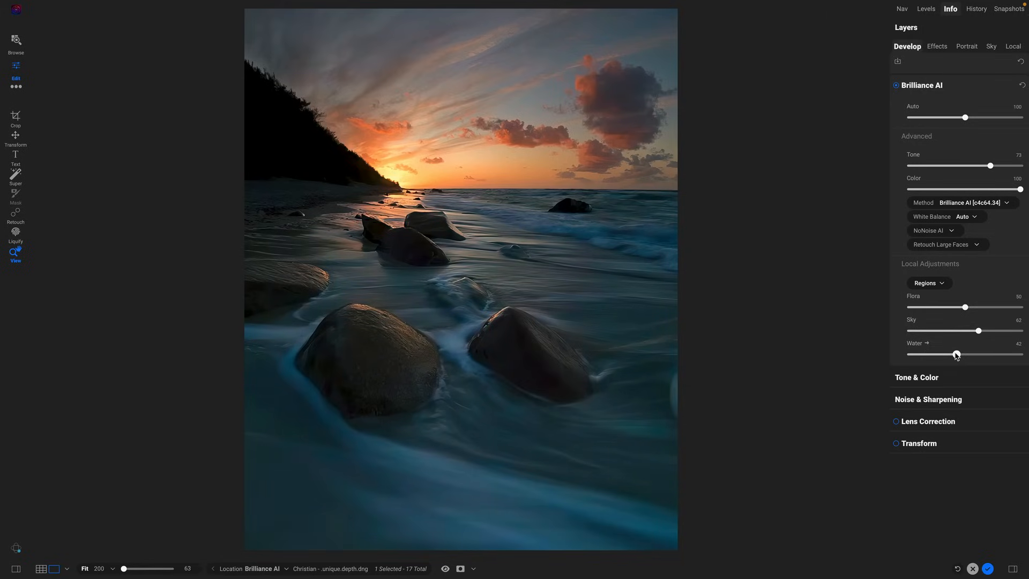
left_click(445, 569)
left_click(446, 568)
Add a Sun Flare effect filter and move its centre down to the sun on the horizon.
key("ctrl+Tab")
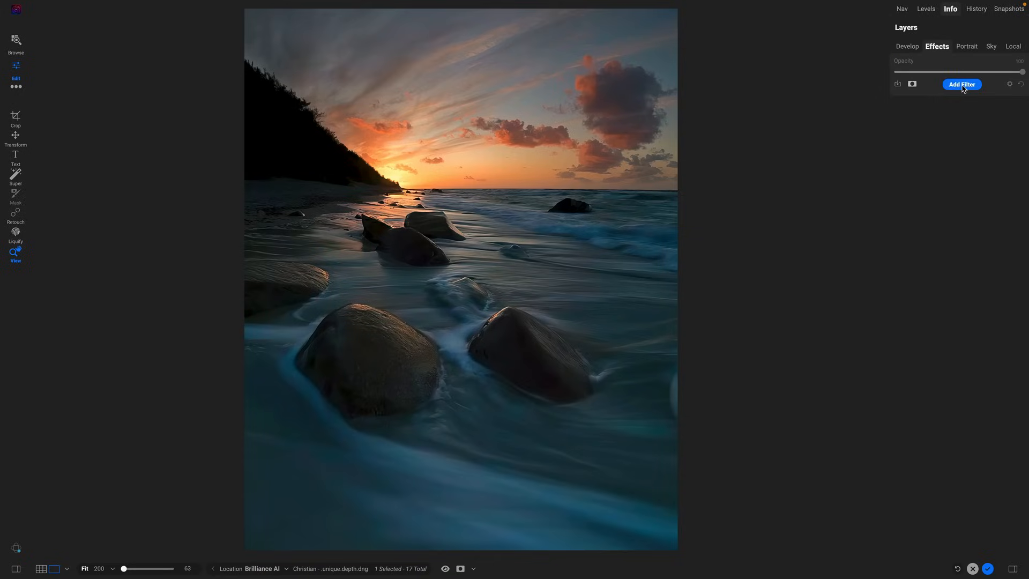
left_click(963, 85)
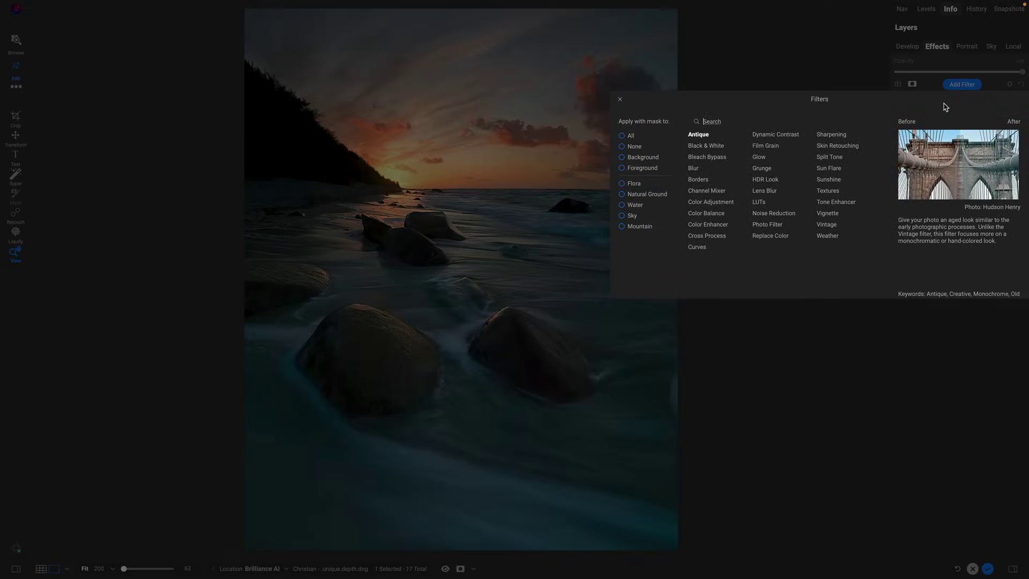
left_click(829, 168)
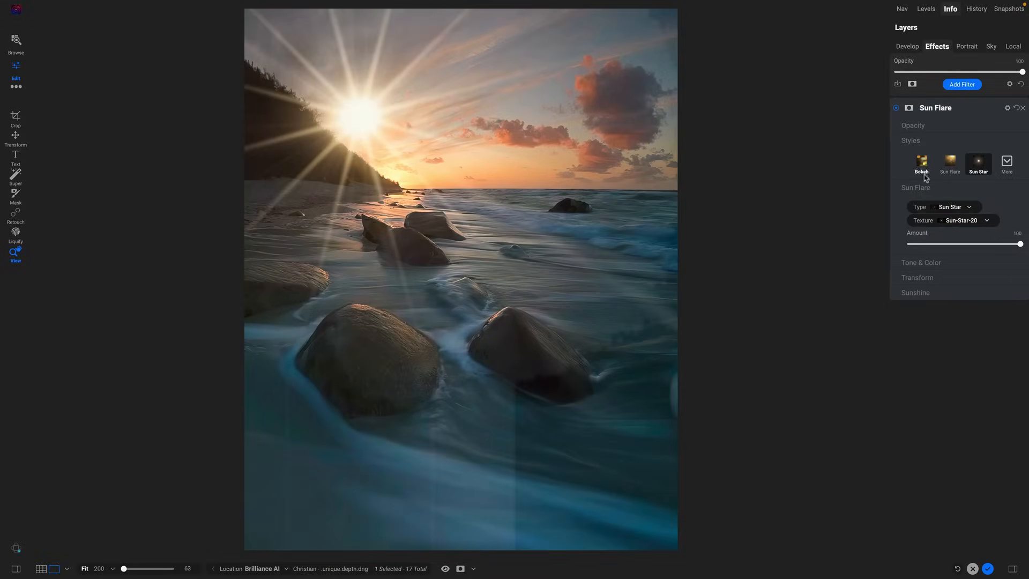
left_click(928, 265)
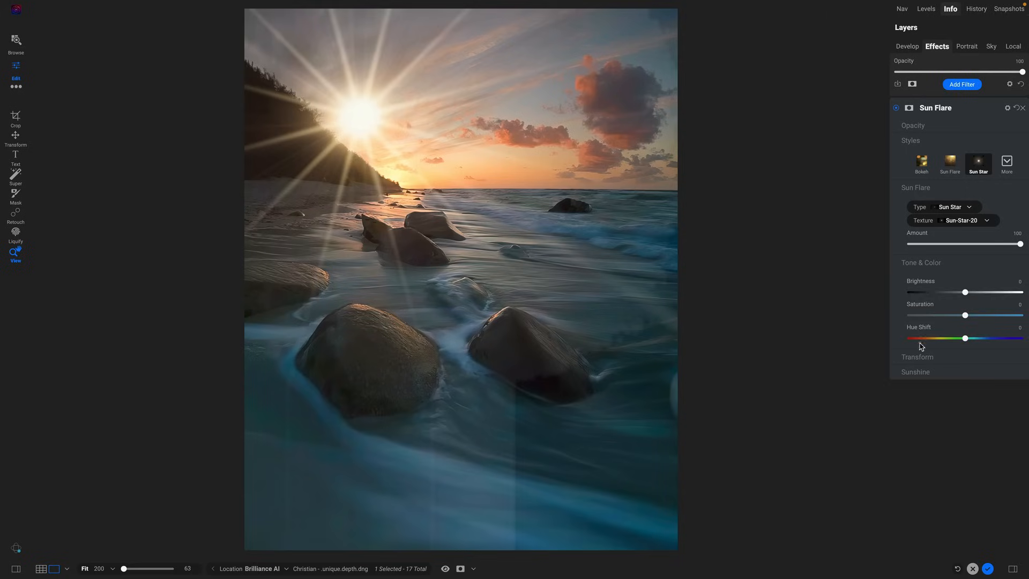
left_click(920, 360)
left_click(914, 378)
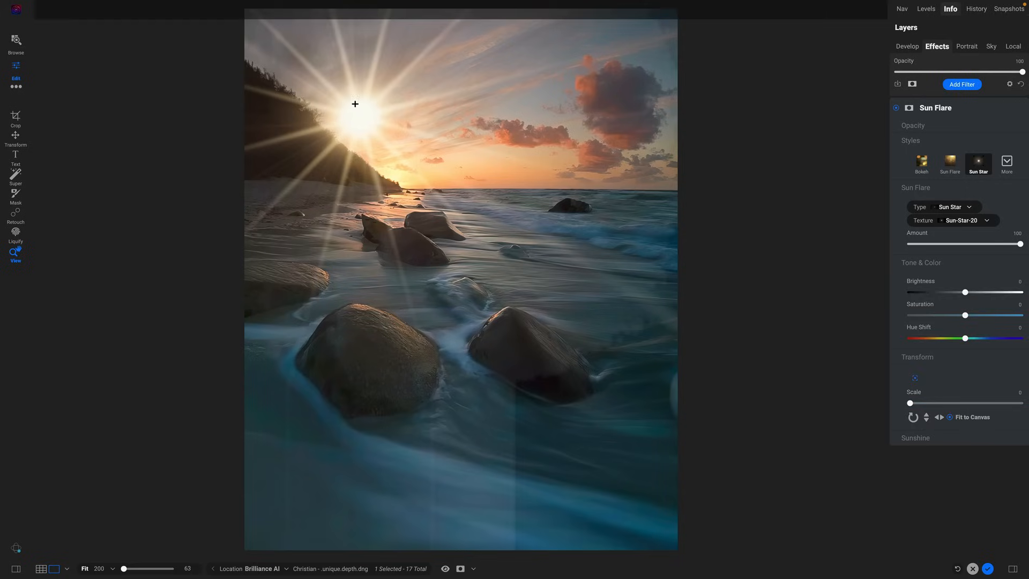
left_click_drag(354, 103, 406, 192)
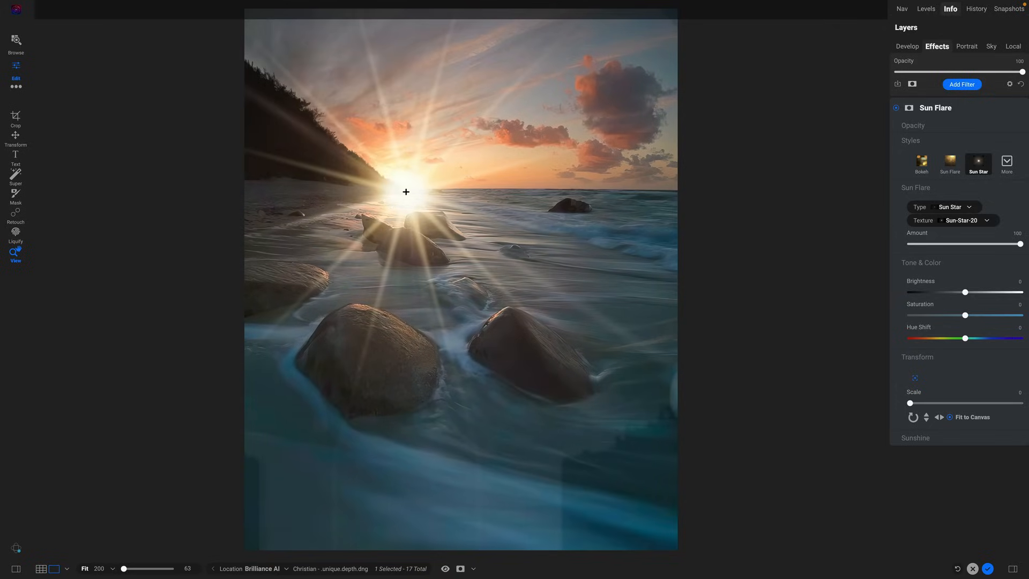
Lower the flare amount to 46 and choose the Sun-Star-10 texture.
mouse_move(1018, 244)
left_mouse_down()
mouse_move(910, 244)
mouse_move(961, 245)
left_mouse_up()
left_click(964, 220)
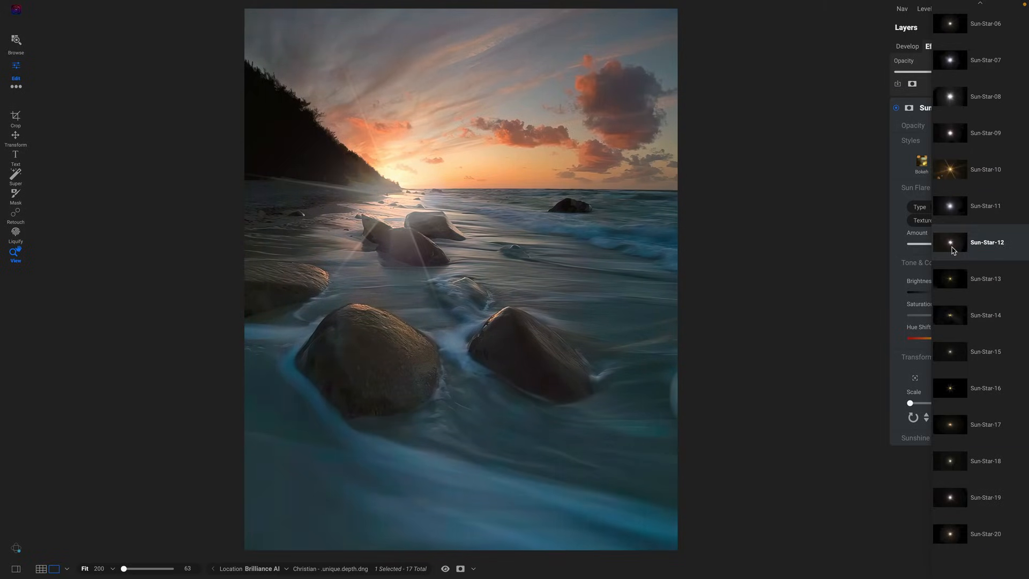
left_click(960, 173)
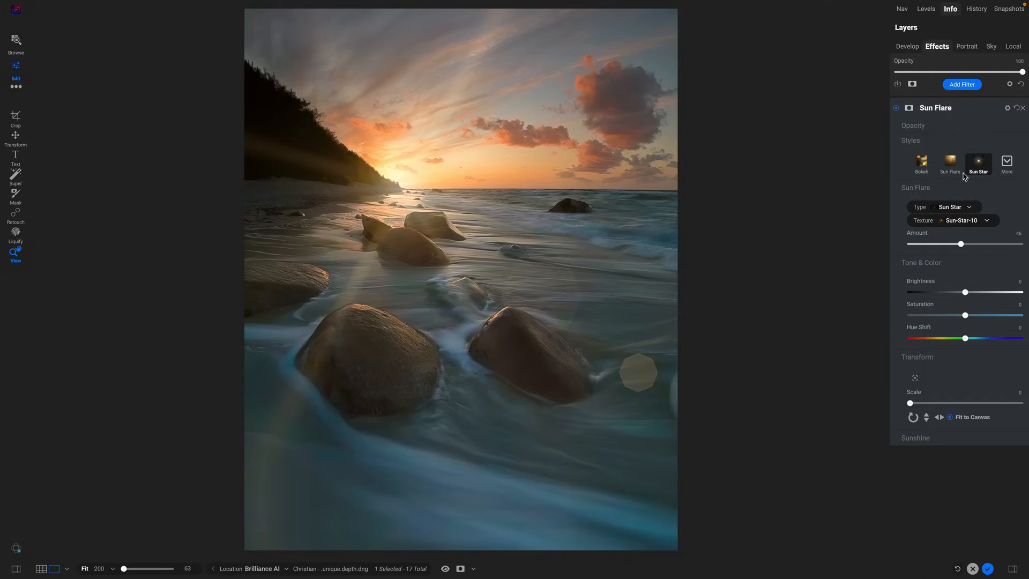
left_click(961, 84)
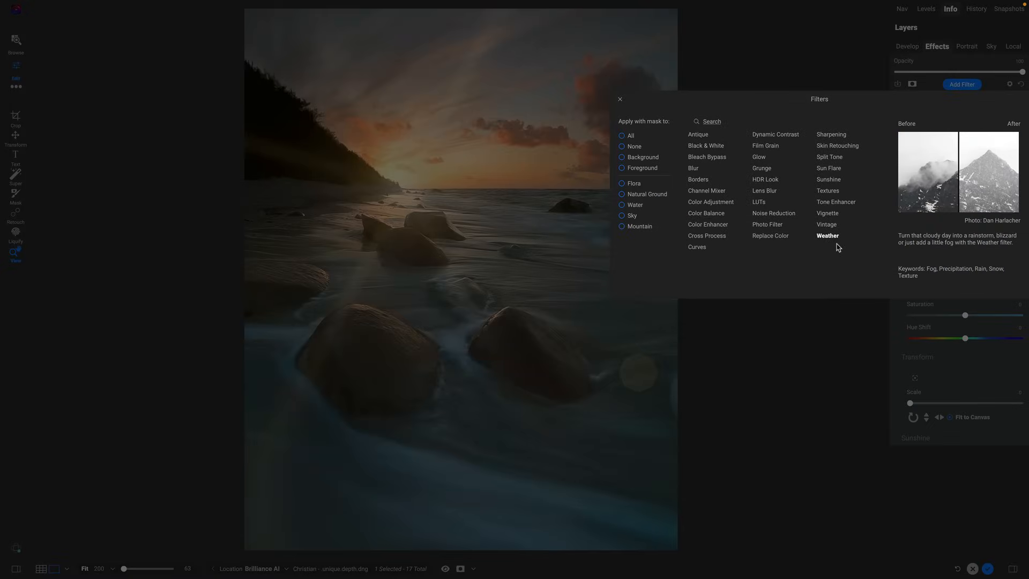
Add a Vignette filter above the Sun Flare at default settings.
left_click(828, 213)
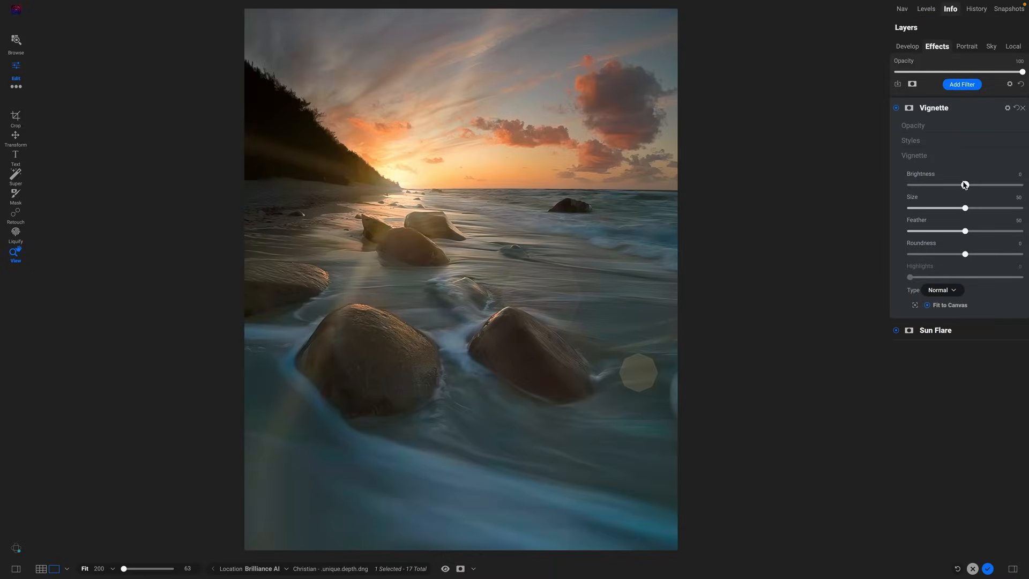